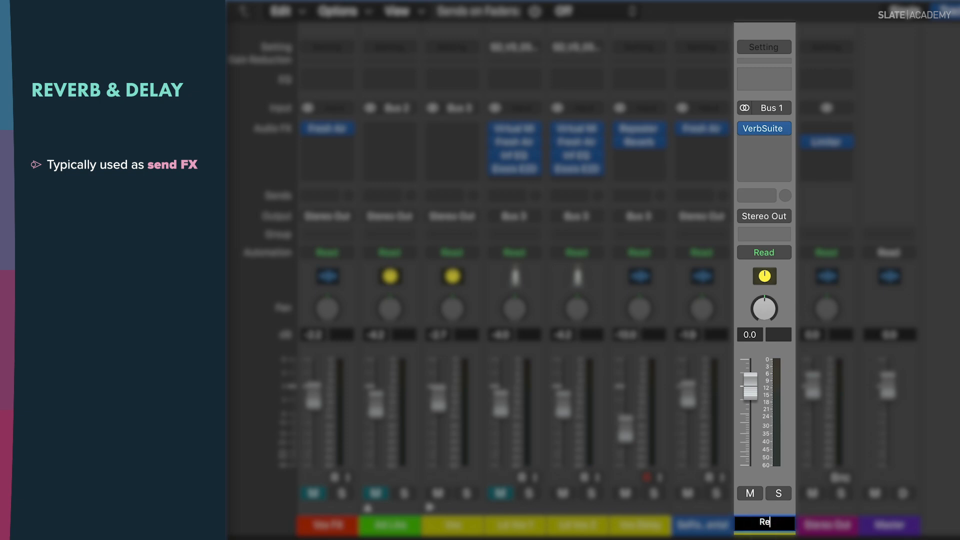
Step: Name the VerbSuite return track Reverb and route a Bus 1 send to it from Ld Vox 2
{"action": "key", "text": "Return"}
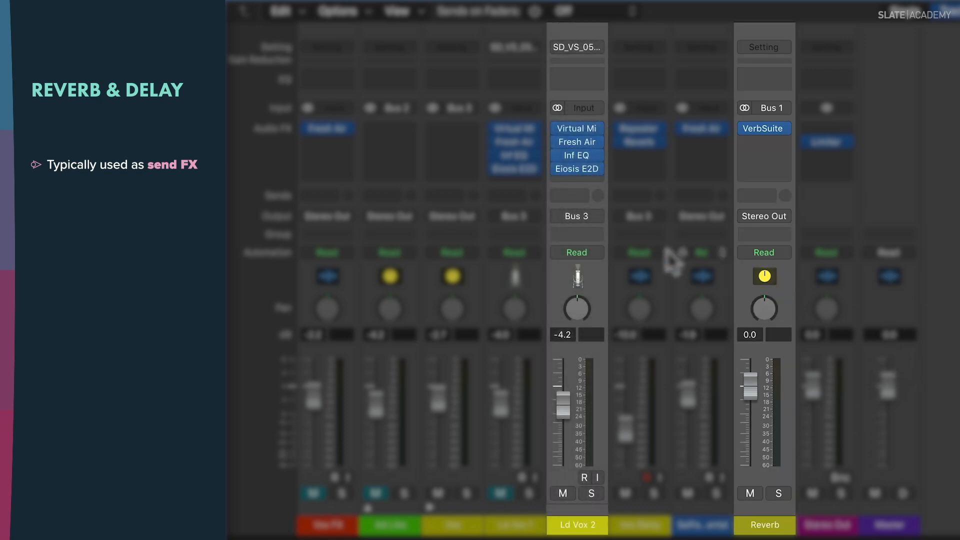
{"action": "left_click", "coordinate": [569, 196]}
{"action": "mouse_move", "coordinate": [573, 214]}
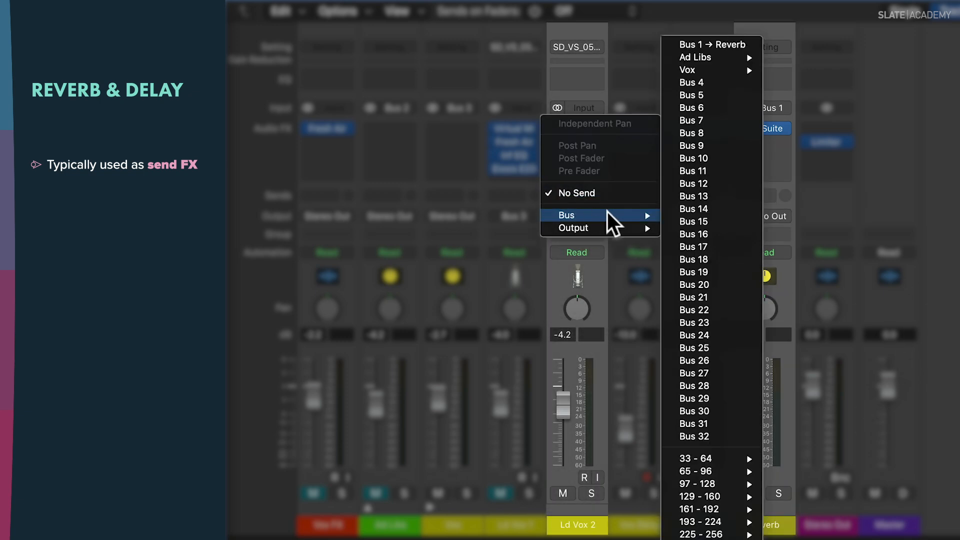
{"action": "left_click", "coordinate": [733, 47]}
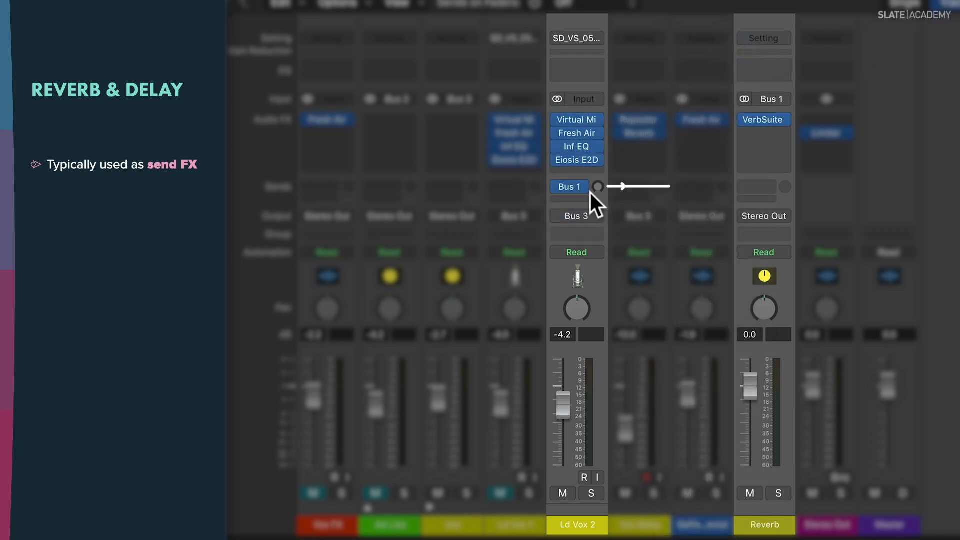
Step: Set Ld Vox 2's Bus 1 send level to about -8.8 dB and fine-tune it while the song plays
{"action": "left_click_drag", "start_coordinate": [596, 188], "coordinate": [596, 205]}
{"action": "left_click_drag", "start_coordinate": [589, 149], "coordinate": [605, 122]}
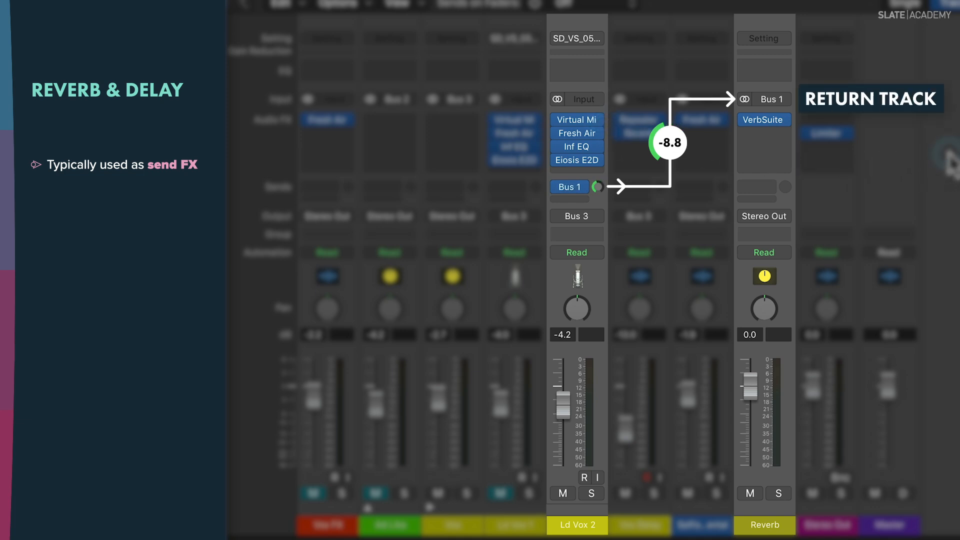
{"action": "key", "text": "space"}
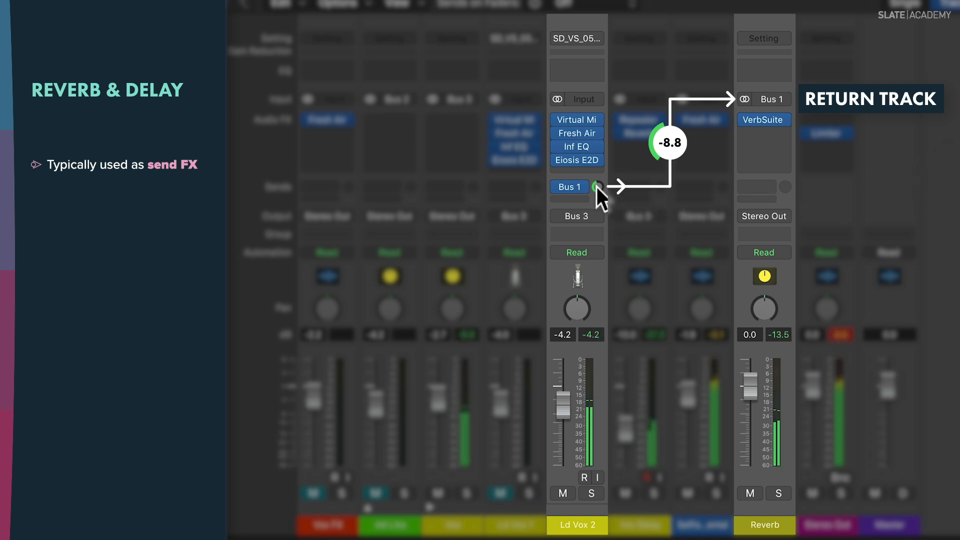
{"action": "mouse_move", "coordinate": [597, 186]}
{"action": "left_mouse_down"}
{"action": "mouse_move", "coordinate": [597, 160]}
{"action": "mouse_move", "coordinate": [615, 270]}
{"action": "mouse_move", "coordinate": [604, 183]}
{"action": "left_mouse_up"}
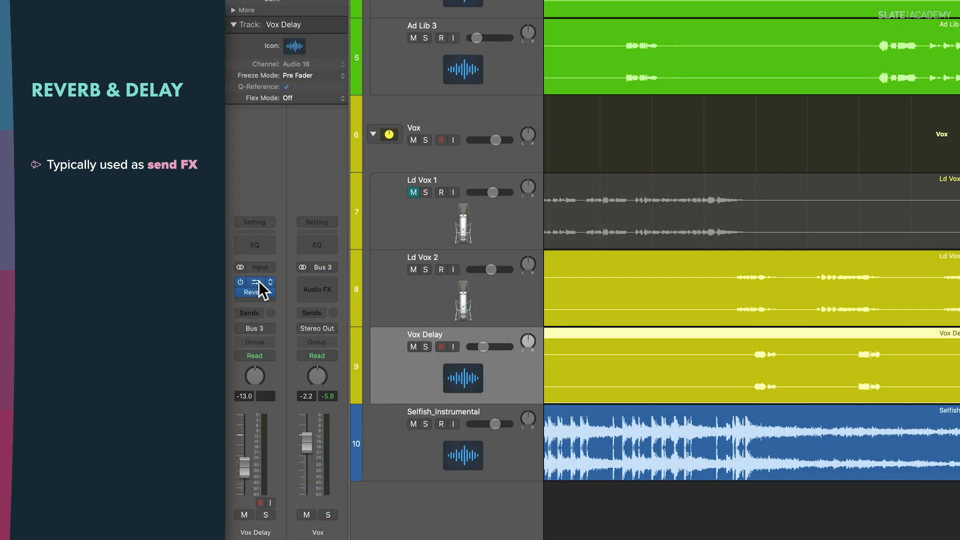
Step: Open the insert effects on the Vox Delay track and adjust the Reverb plug-in's Mix
{"action": "left_click", "coordinate": [259, 285]}
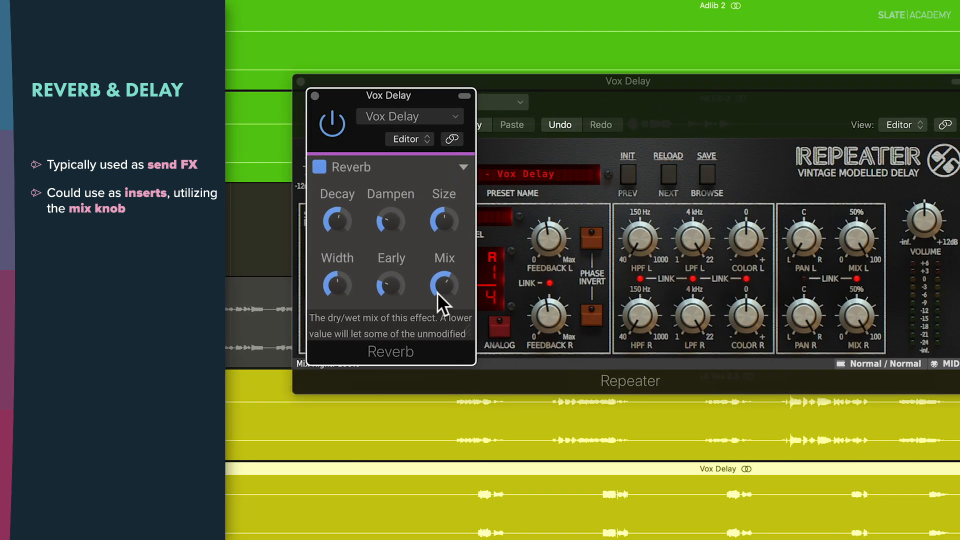
{"action": "left_click_drag", "start_coordinate": [720, 187], "coordinate": [720, 192]}
{"action": "left_click_drag", "start_coordinate": [444, 285], "coordinate": [444, 267]}
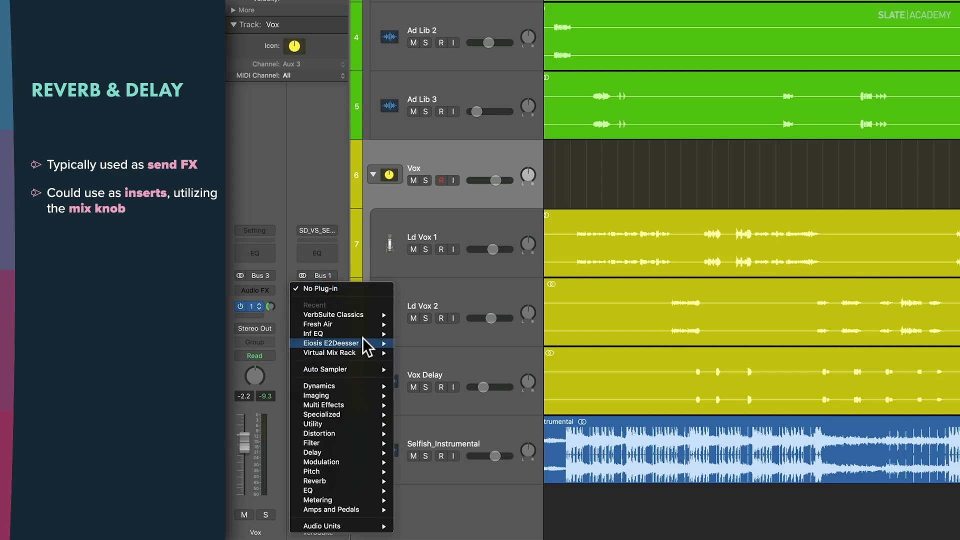
Step: Insert VerbSuite Classics in stereo on the Bus 1 return and set its decay to 2.21 s
{"action": "mouse_move", "coordinate": [368, 315]}
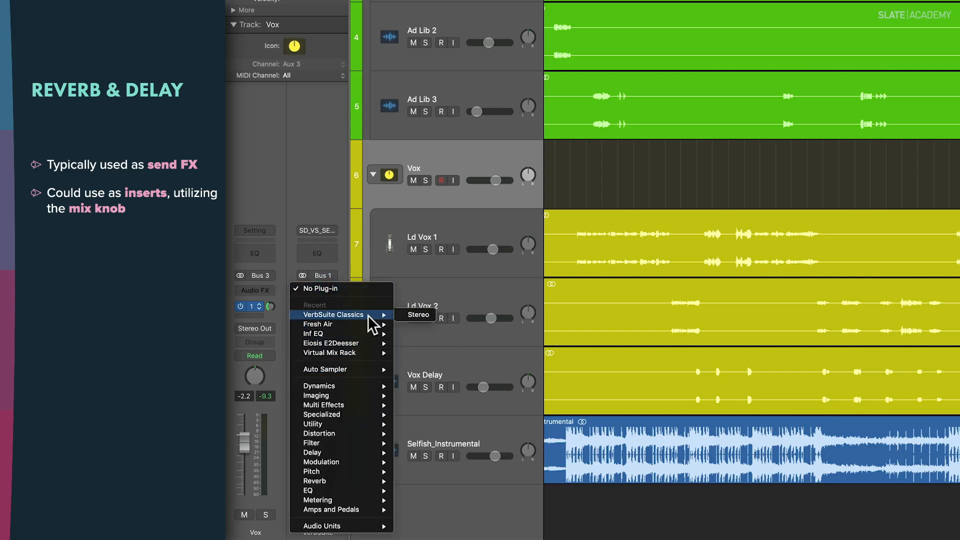
{"action": "left_click", "coordinate": [415, 314]}
{"action": "mouse_move", "coordinate": [550, 223]}
{"action": "left_mouse_down"}
{"action": "mouse_move", "coordinate": [553, 160]}
{"action": "mouse_move", "coordinate": [551, 265]}
{"action": "mouse_move", "coordinate": [562, 192]}
{"action": "mouse_move", "coordinate": [562, 228]}
{"action": "mouse_move", "coordinate": [563, 218]}
{"action": "left_mouse_up"}
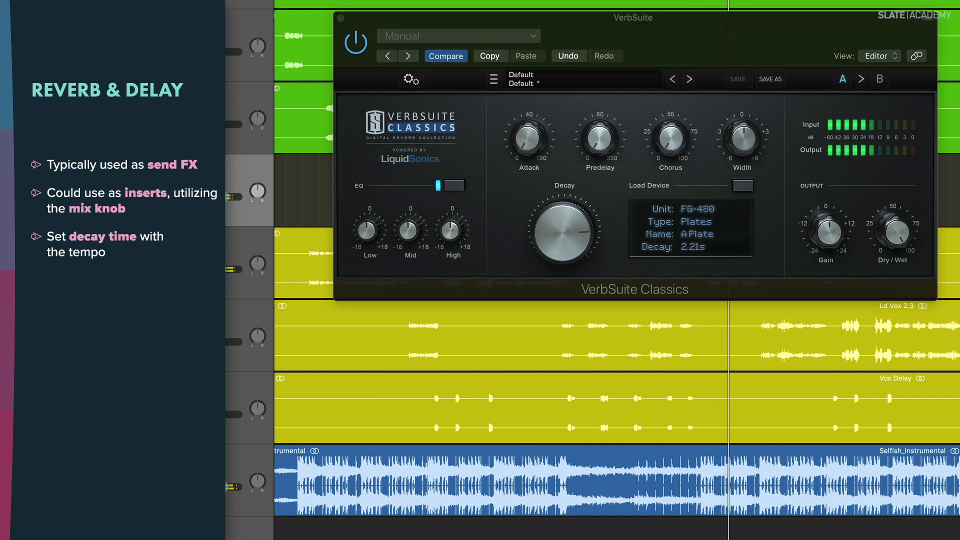
Step: Adjust the Vox channel's Bus 1 send level and fine-tune the reverb decay to 2.22 s
{"action": "left_click_drag", "start_coordinate": [544, 228], "coordinate": [543, 235]}
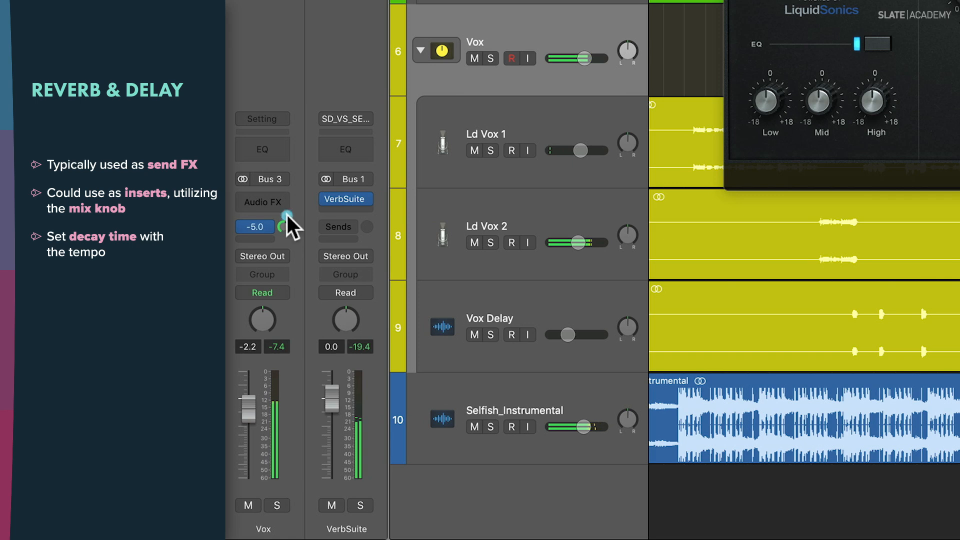
{"action": "left_click_drag", "start_coordinate": [287, 216], "coordinate": [275, 247]}
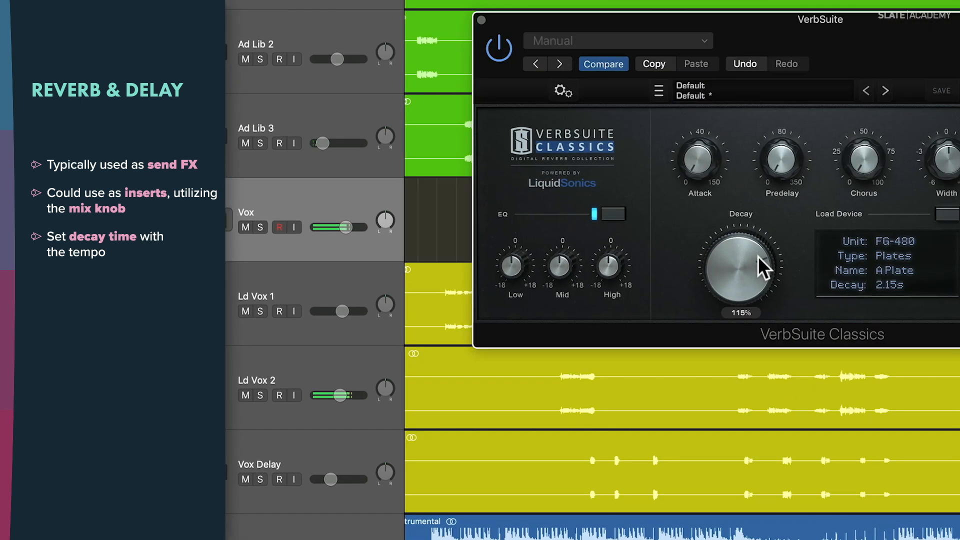
{"action": "left_click_drag", "start_coordinate": [737, 257], "coordinate": [737, 259]}
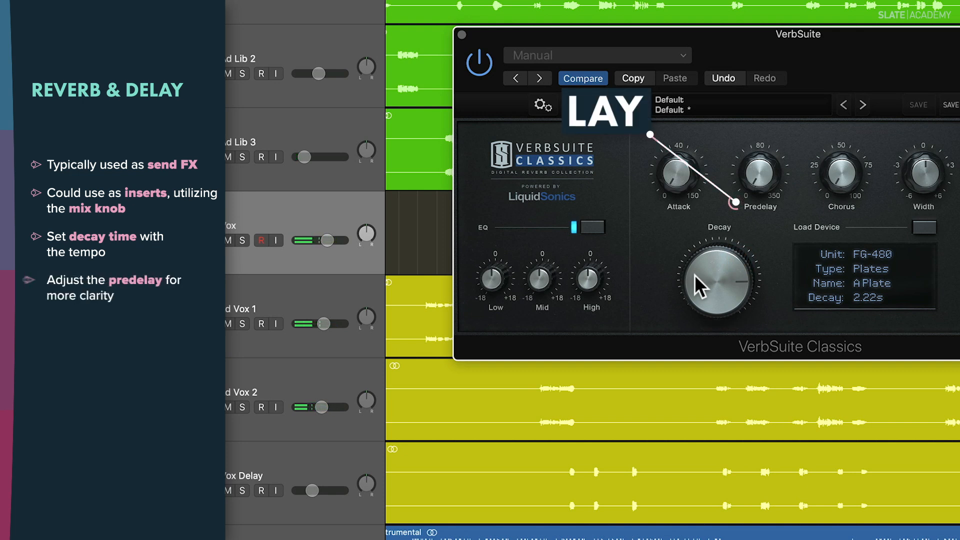
Step: Try a 12.0 ms predelay on VerbSuite Classics during playback and adjust it further for vocal clarity
{"action": "mouse_move", "coordinate": [752, 173]}
{"action": "left_mouse_down"}
{"action": "mouse_move", "coordinate": [756, 106]}
{"action": "mouse_move", "coordinate": [754, 172]}
{"action": "mouse_move", "coordinate": [758, 126]}
{"action": "mouse_move", "coordinate": [755, 167]}
{"action": "mouse_move", "coordinate": [726, 169]}
{"action": "mouse_move", "coordinate": [748, 169]}
{"action": "left_mouse_up"}
{"action": "key", "text": "space"}
{"action": "left_click", "coordinate": [748, 169]}
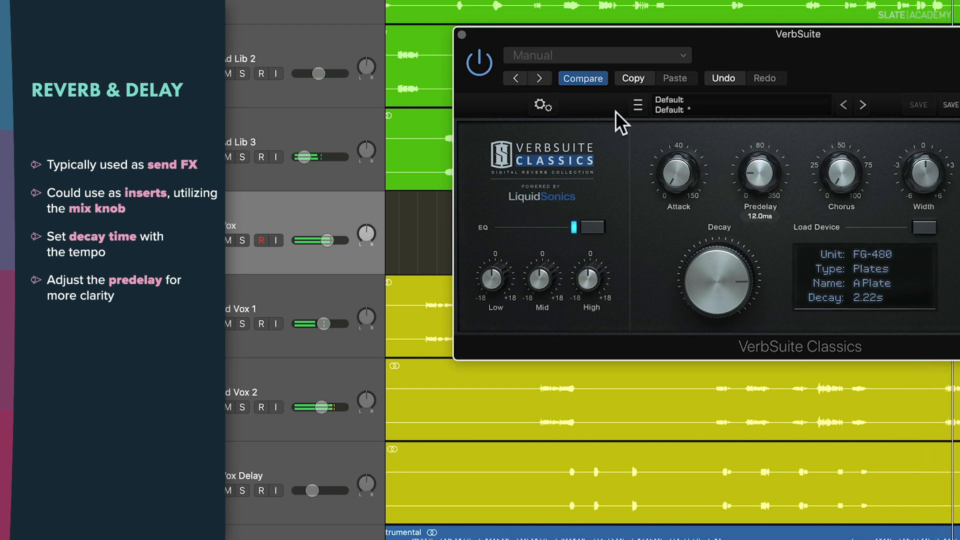
{"action": "left_click_drag", "start_coordinate": [748, 174], "coordinate": [754, 154]}
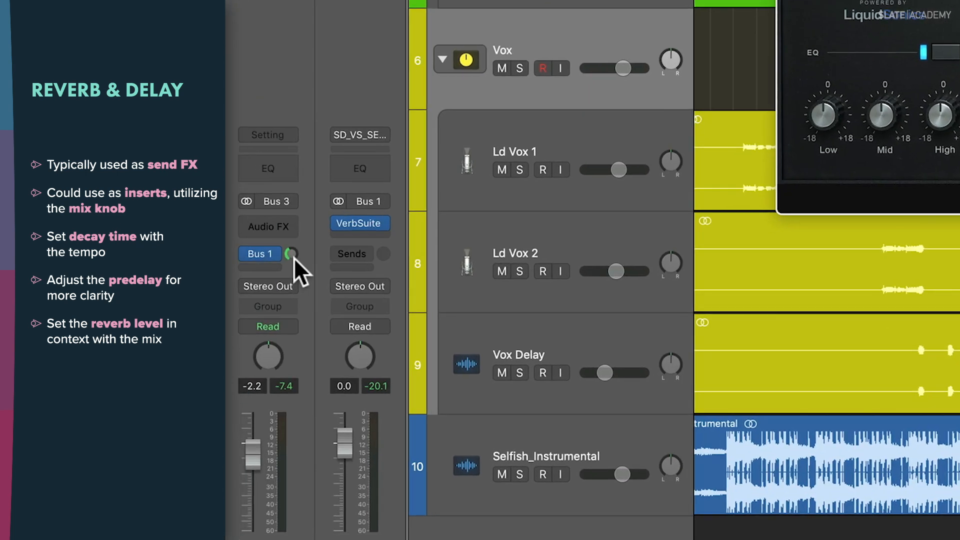
Step: Turn the Vox channel's Bus 1 send fully down, raise it to about -12.1 dB during playback, and compare it against the bypassed send
{"action": "left_click_drag", "start_coordinate": [291, 254], "coordinate": [295, 323]}
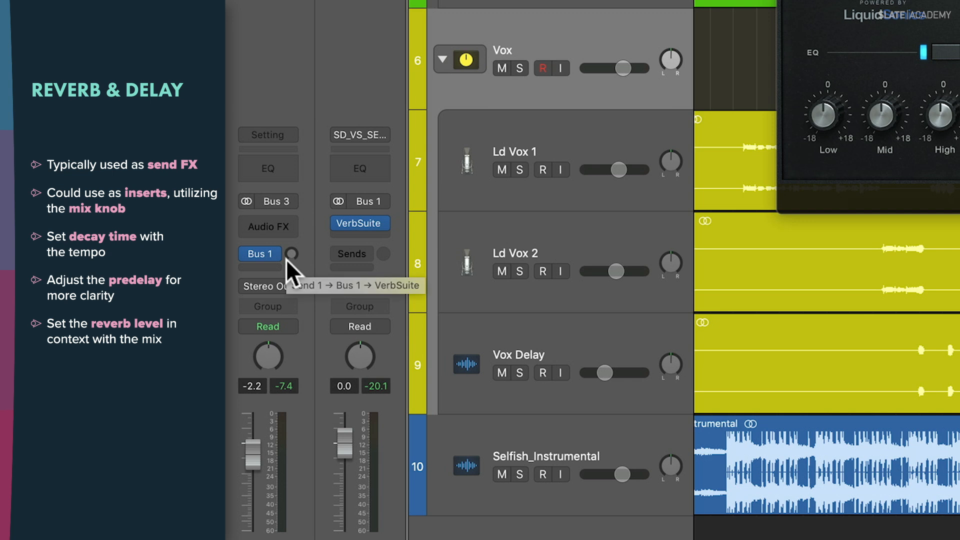
{"action": "key", "text": "space"}
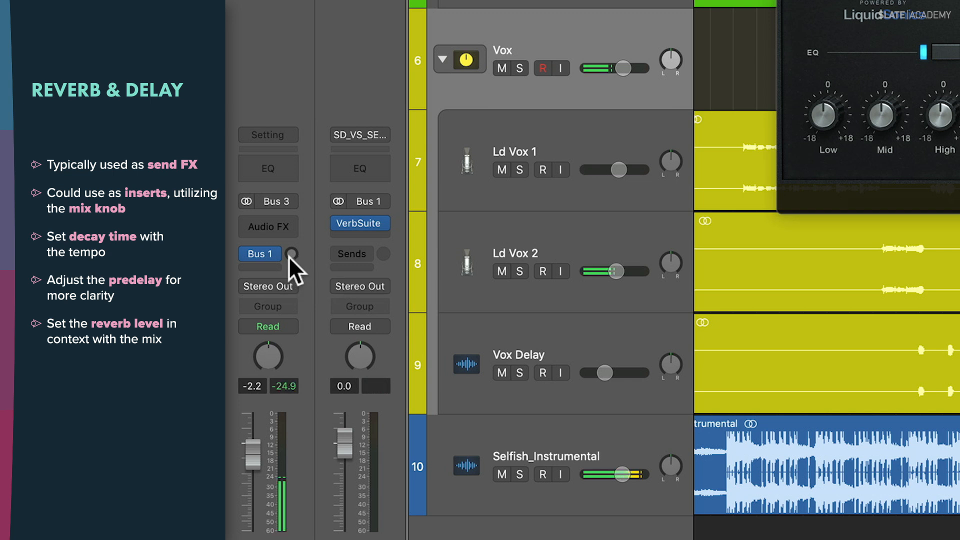
{"action": "left_click_drag", "start_coordinate": [289, 251], "coordinate": [290, 196]}
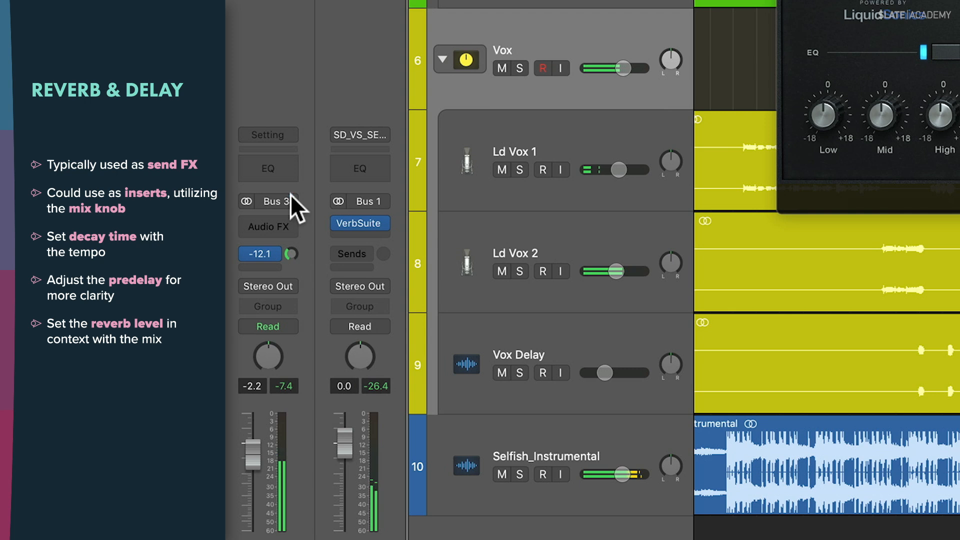
{"action": "left_click", "coordinate": [247, 252]}
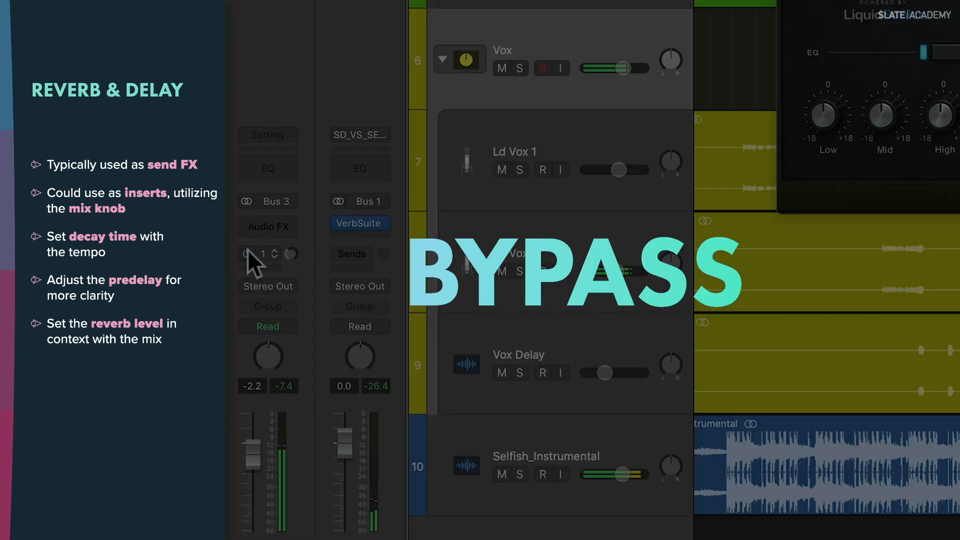
{"action": "left_click", "coordinate": [247, 252]}
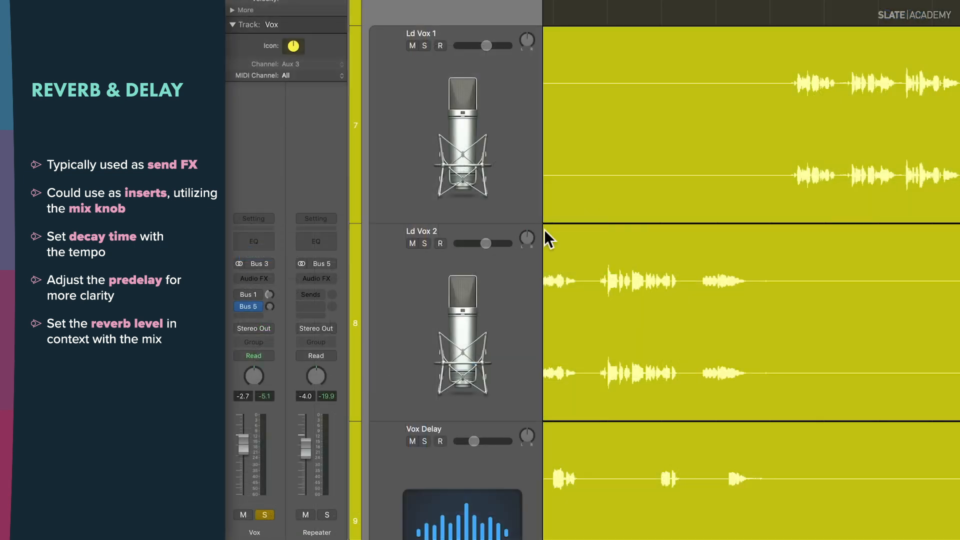
Step: Insert the Repeater delay on the return channel fed by the Vox channel's Bus 5 send
{"action": "left_click", "coordinate": [248, 306]}
{"action": "left_click", "coordinate": [316, 278]}
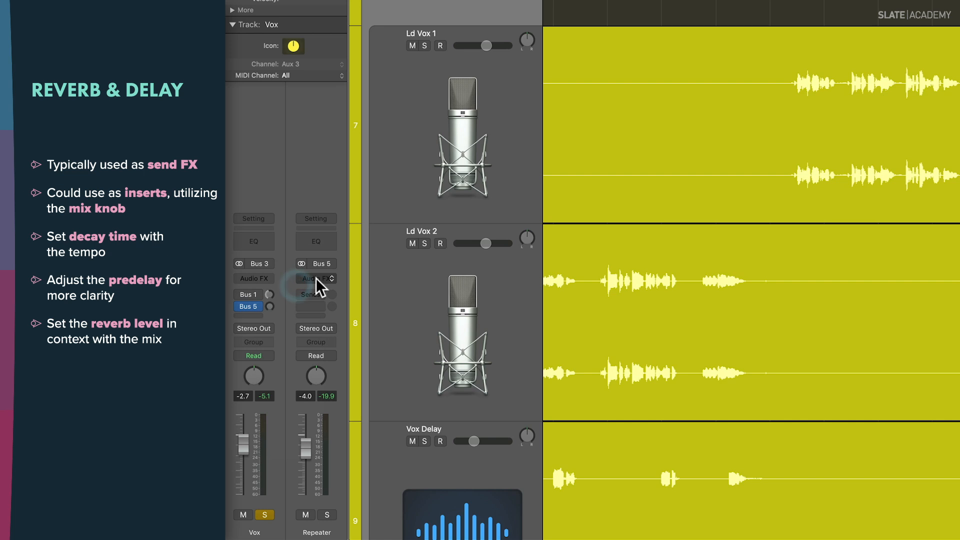
{"action": "left_click", "coordinate": [316, 278]}
{"action": "mouse_move", "coordinate": [337, 309]}
{"action": "left_click", "coordinate": [413, 311]}
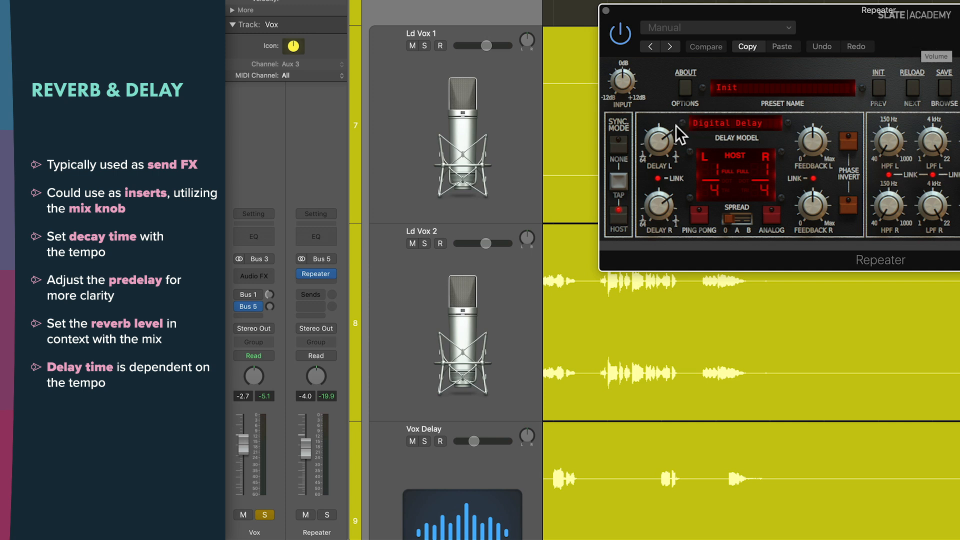
Step: Set both Repeater delay times to 1/16 and raise the Vox channel's Bus 5 send during playback
{"action": "left_click_drag", "start_coordinate": [662, 140], "coordinate": [654, 194]}
{"action": "key", "text": "space"}
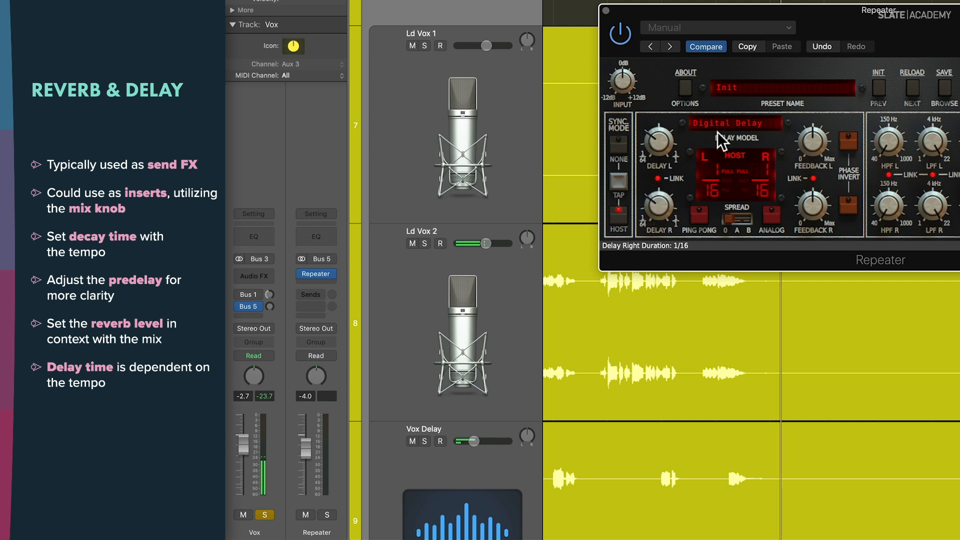
{"action": "left_click_drag", "start_coordinate": [270, 306], "coordinate": [275, 259]}
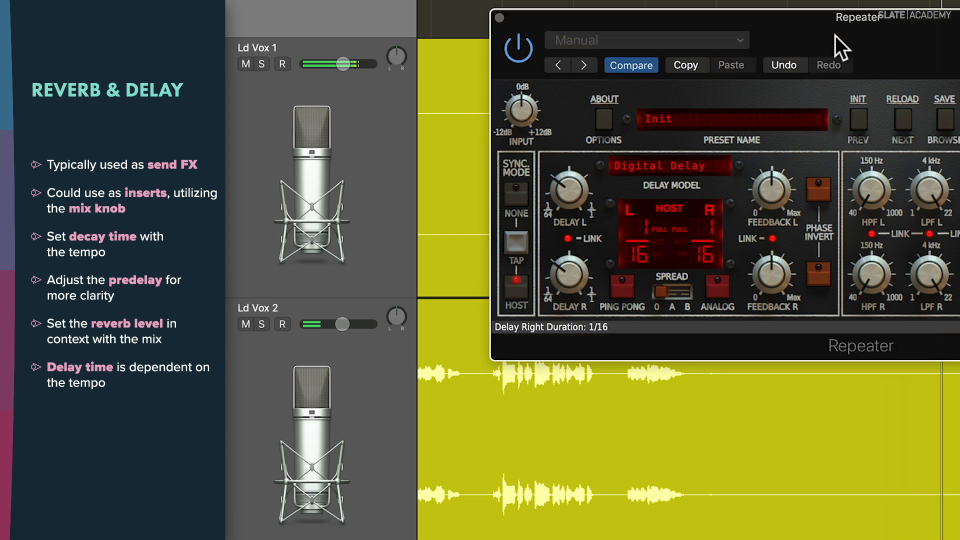
Step: Bypass Repeater during playback and re-enable it to compare the vocals with and without the 1/16 delay
{"action": "left_click", "coordinate": [521, 46]}
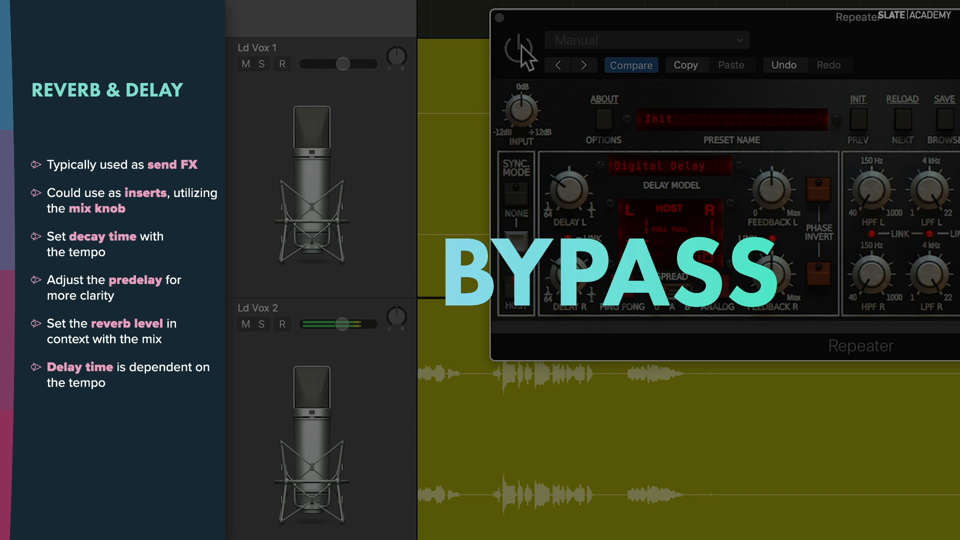
{"action": "left_click", "coordinate": [520, 46]}
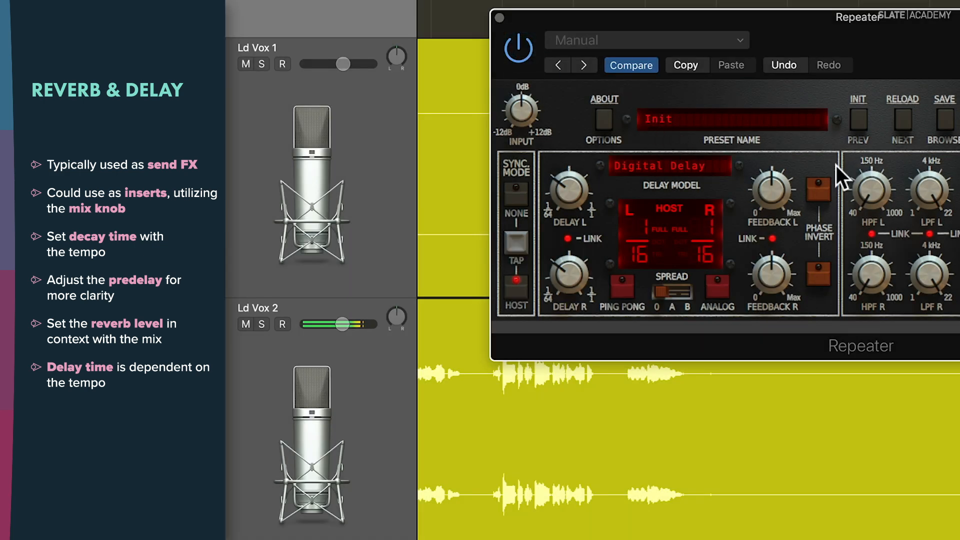
{"action": "left_click", "coordinate": [882, 46]}
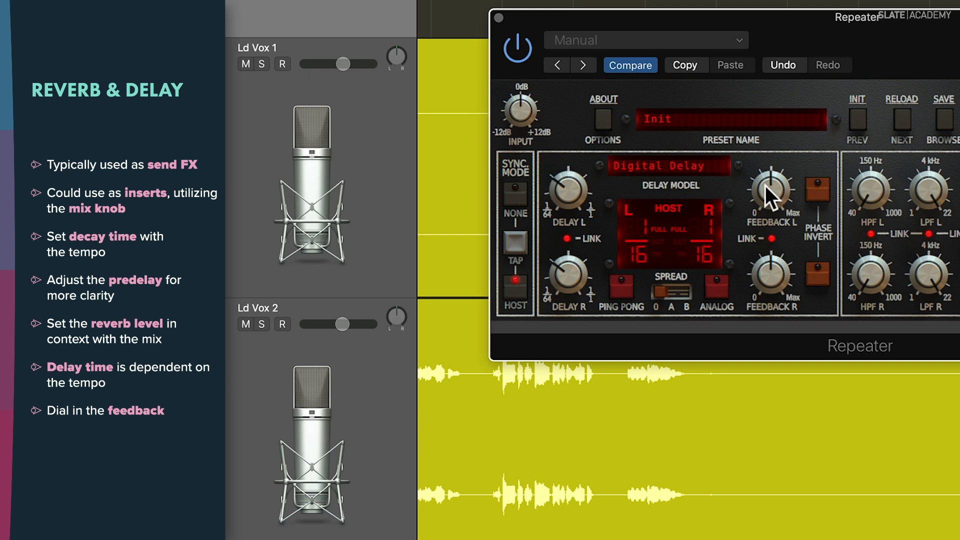
Step: Set the Repeater's left feedback to 44% and compare the result against the bypassed plug-in during playback
{"action": "mouse_move", "coordinate": [765, 186]}
{"action": "left_mouse_down"}
{"action": "mouse_move", "coordinate": [765, 257]}
{"action": "mouse_move", "coordinate": [772, 204]}
{"action": "mouse_move", "coordinate": [761, 122]}
{"action": "mouse_move", "coordinate": [757, 182]}
{"action": "left_mouse_up"}
{"action": "key", "text": "space"}
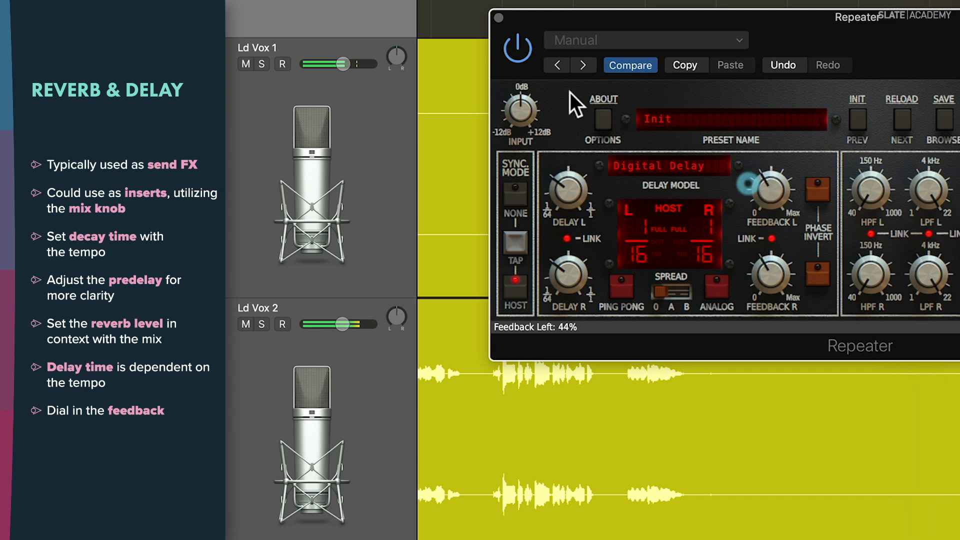
{"action": "left_click", "coordinate": [525, 54]}
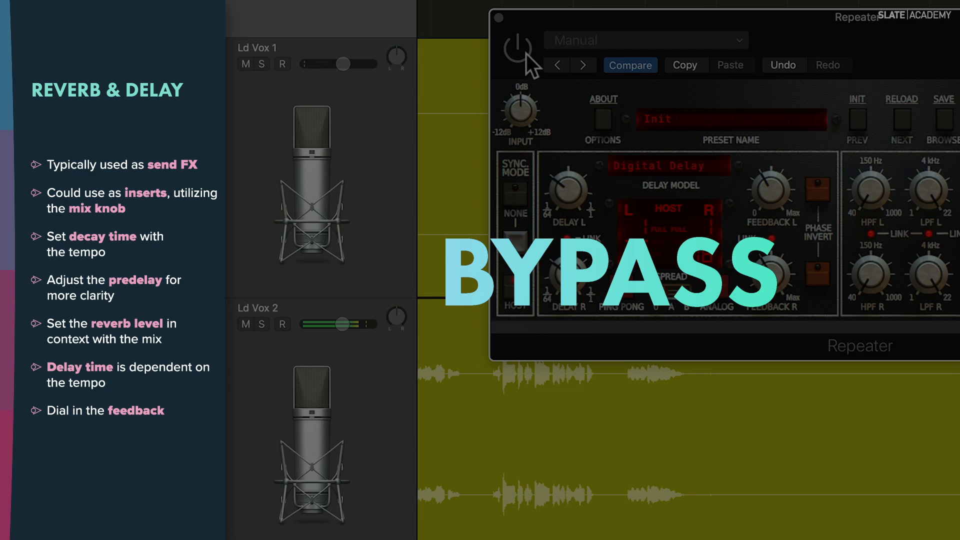
{"action": "left_click", "coordinate": [526, 53]}
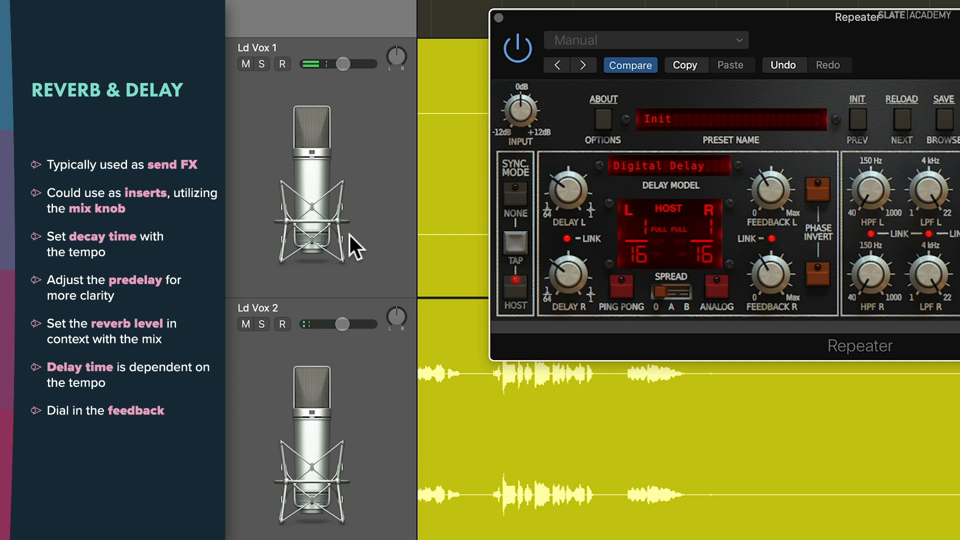
Step: Enable ping-pong on Repeater and audition the stereo spread positions, settling on Mode A
{"action": "left_click", "coordinate": [620, 284]}
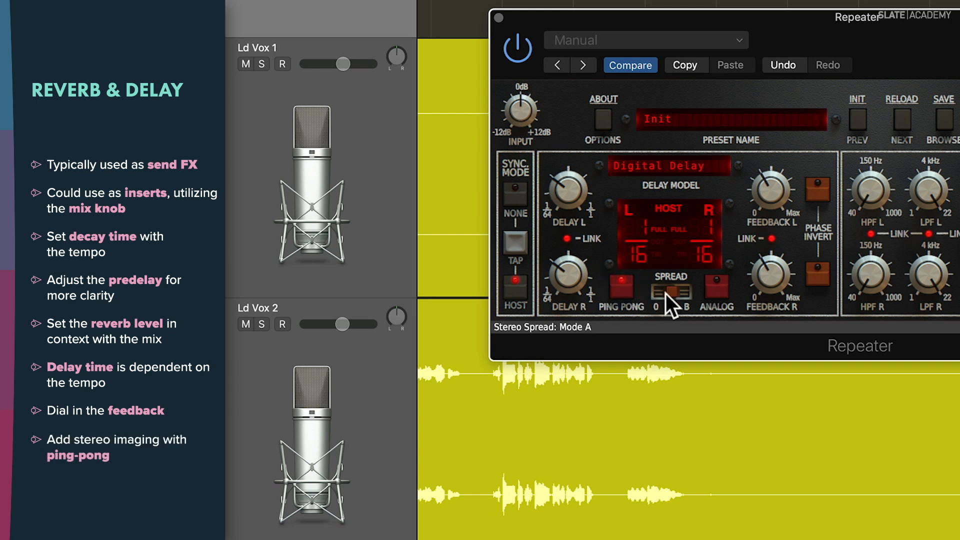
{"action": "mouse_move", "coordinate": [671, 292]}
{"action": "left_mouse_down"}
{"action": "mouse_move", "coordinate": [683, 292]}
{"action": "mouse_move", "coordinate": [670, 293]}
{"action": "left_mouse_up"}
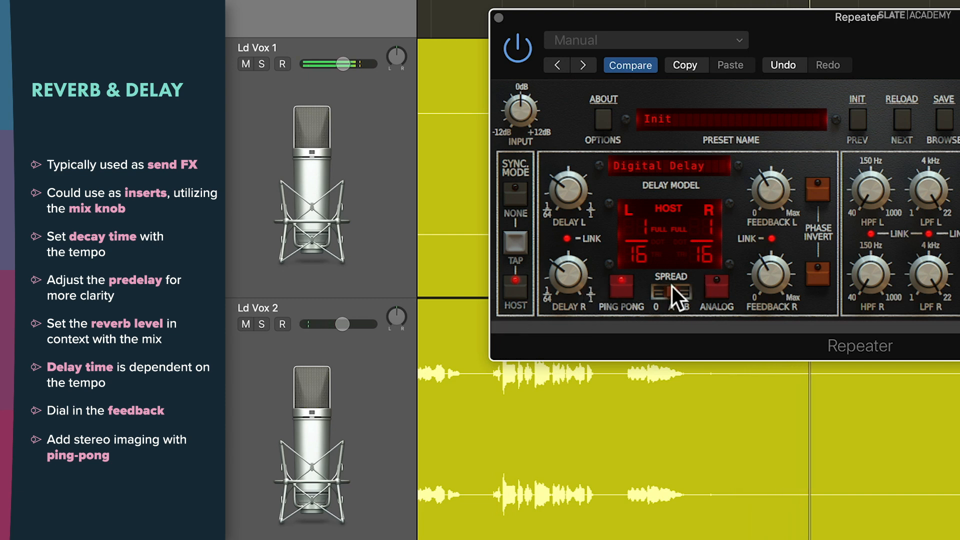
{"action": "mouse_move", "coordinate": [671, 289]}
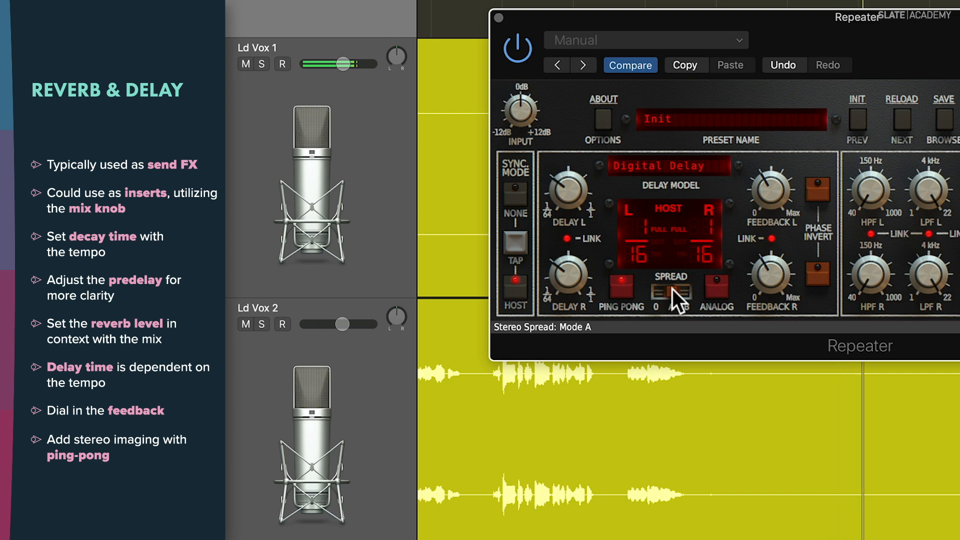
{"action": "mouse_move", "coordinate": [673, 289]}
{"action": "left_mouse_down"}
{"action": "mouse_move", "coordinate": [685, 289]}
{"action": "mouse_move", "coordinate": [677, 289]}
{"action": "left_mouse_up"}
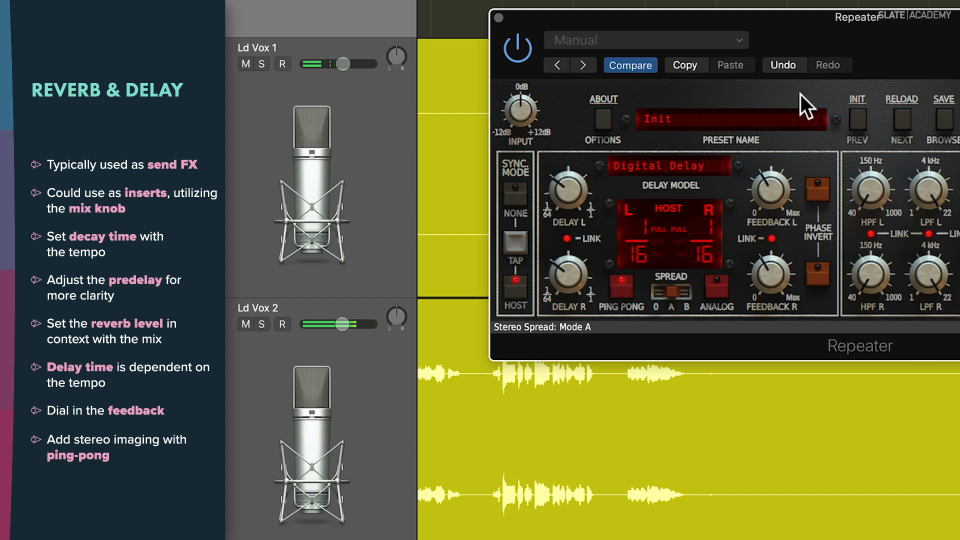
{"action": "left_click_drag", "start_coordinate": [894, 47], "coordinate": [893, 46]}
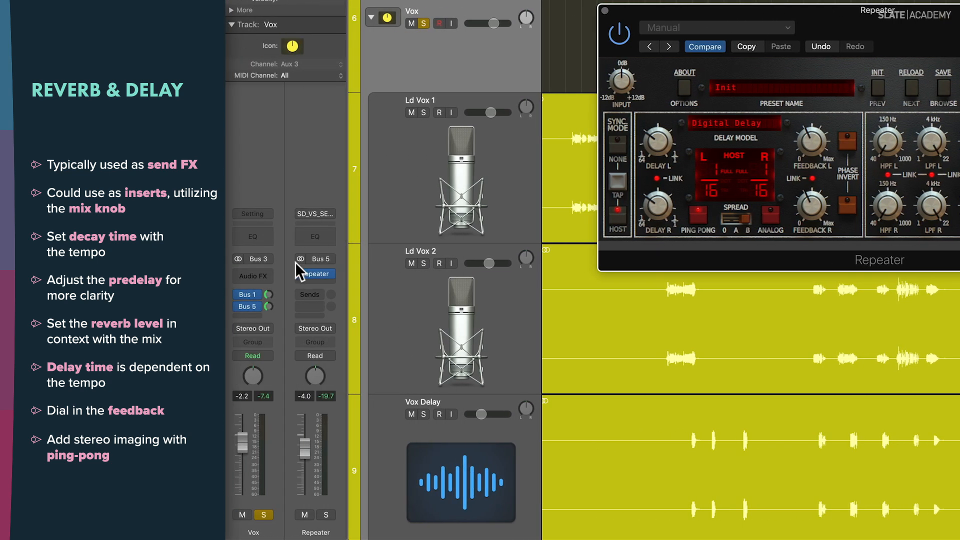
Step: Insert Inf EQ in the free plug-in slot on the VerbSuite reverb channel fed by Bus 1
{"action": "left_click", "coordinate": [260, 291]}
{"action": "left_click", "coordinate": [326, 276]}
{"action": "left_click", "coordinate": [323, 276]}
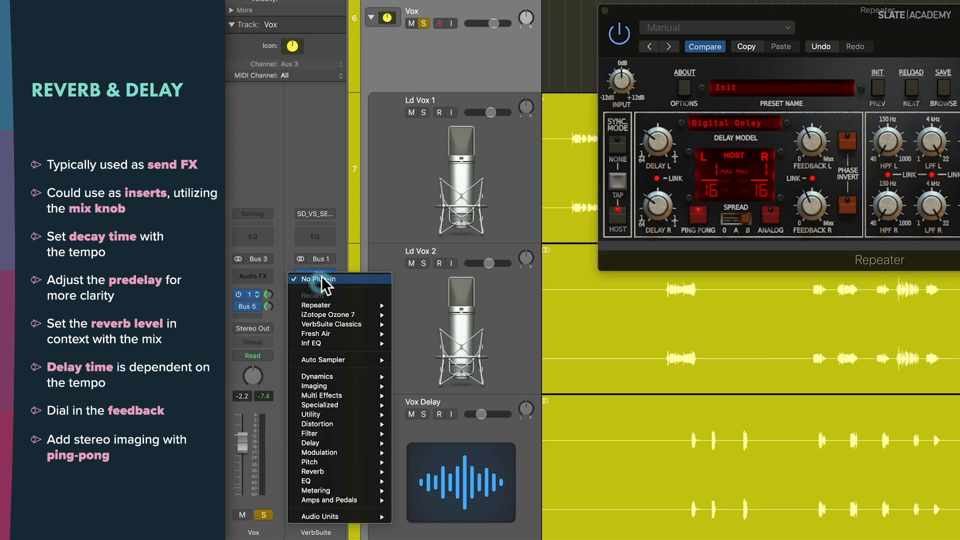
{"action": "mouse_move", "coordinate": [326, 343]}
{"action": "left_click", "coordinate": [406, 343]}
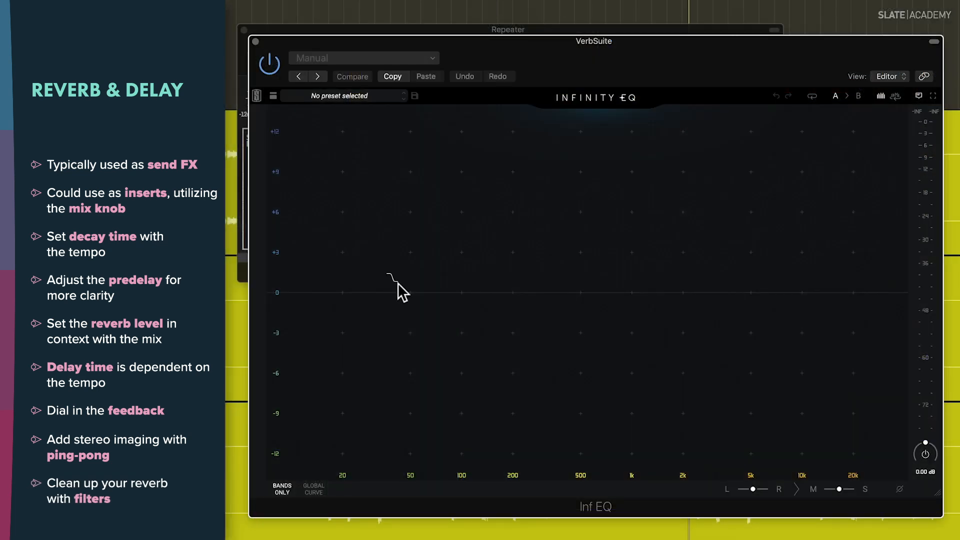
Step: Add a low-cut filter and a high-cut filter at about 3.59 kHz in Inf EQ, and start playback
{"action": "left_click_drag", "start_coordinate": [364, 307], "coordinate": [436, 319]}
{"action": "left_click_drag", "start_coordinate": [849, 310], "coordinate": [726, 326]}
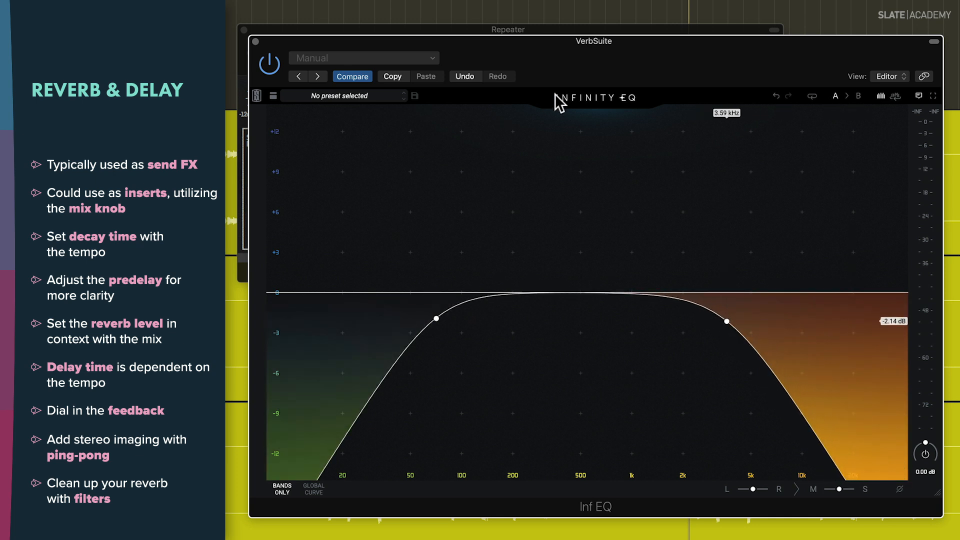
{"action": "key", "text": "space"}
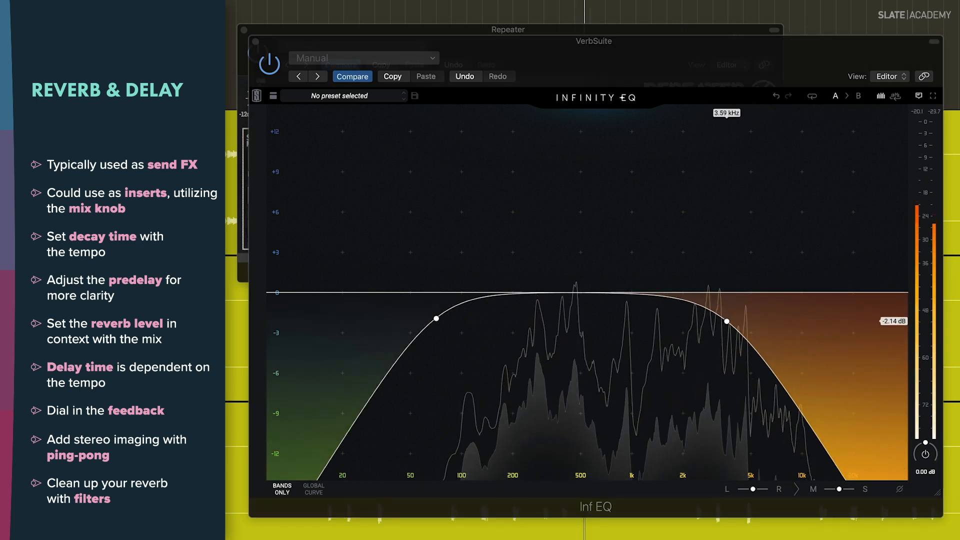
Step: Raise the low-cut filter to 441 Hz during playback, remove the high-cut filter, and sweep the low cut up to about 1.1 kHz
{"action": "left_click_drag", "start_coordinate": [436, 320], "coordinate": [571, 323]}
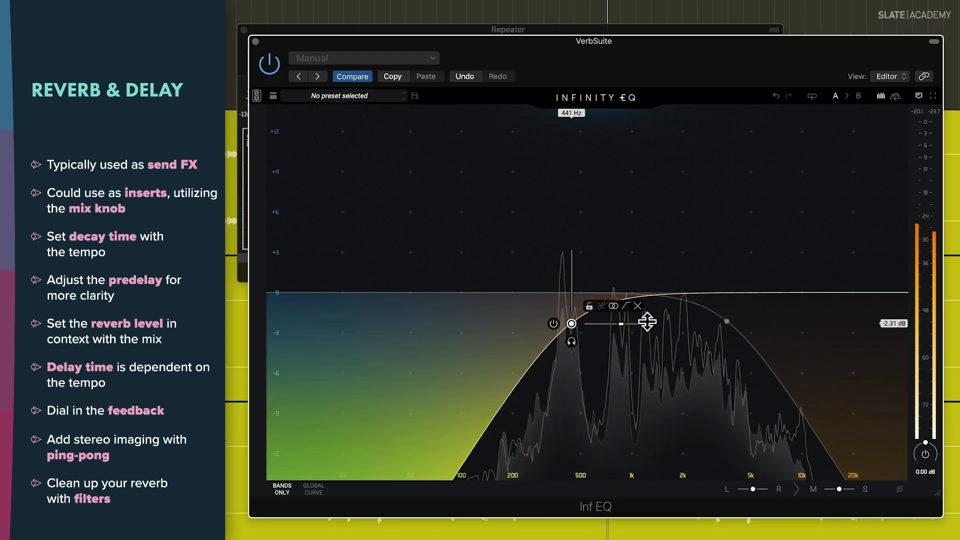
{"action": "left_click", "coordinate": [726, 322]}
{"action": "double_click", "coordinate": [724, 324]}
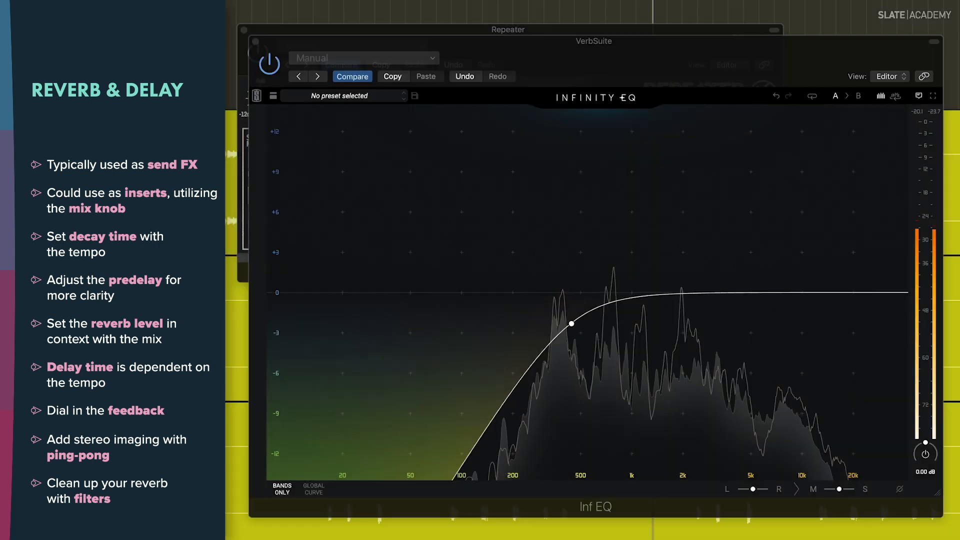
{"action": "left_click_drag", "start_coordinate": [572, 324], "coordinate": [639, 324]}
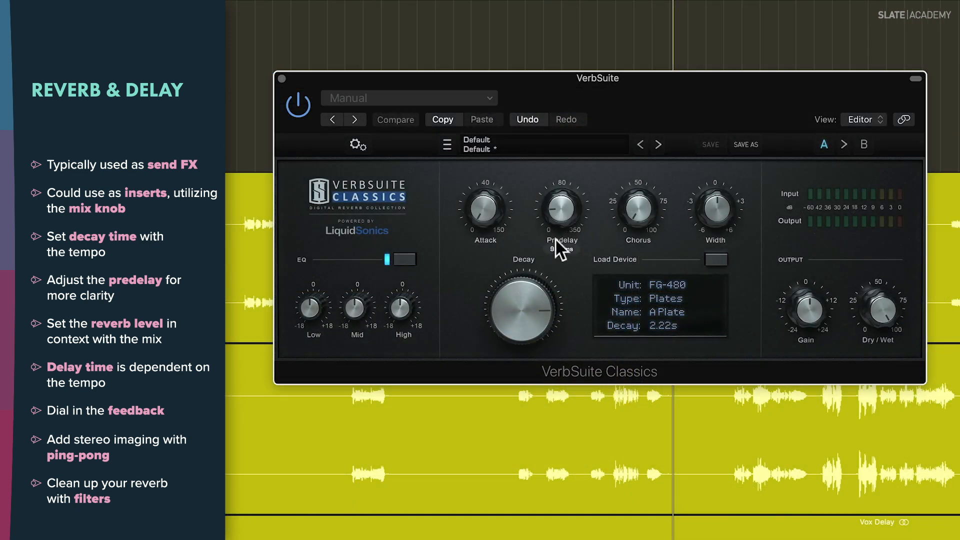
Step: Lower the Low band and raise the Mid and High bands in VerbSuite Classics' built-in EQ
{"action": "mouse_move", "coordinate": [308, 306]}
{"action": "left_click_drag", "start_coordinate": [308, 306], "coordinate": [305, 337]}
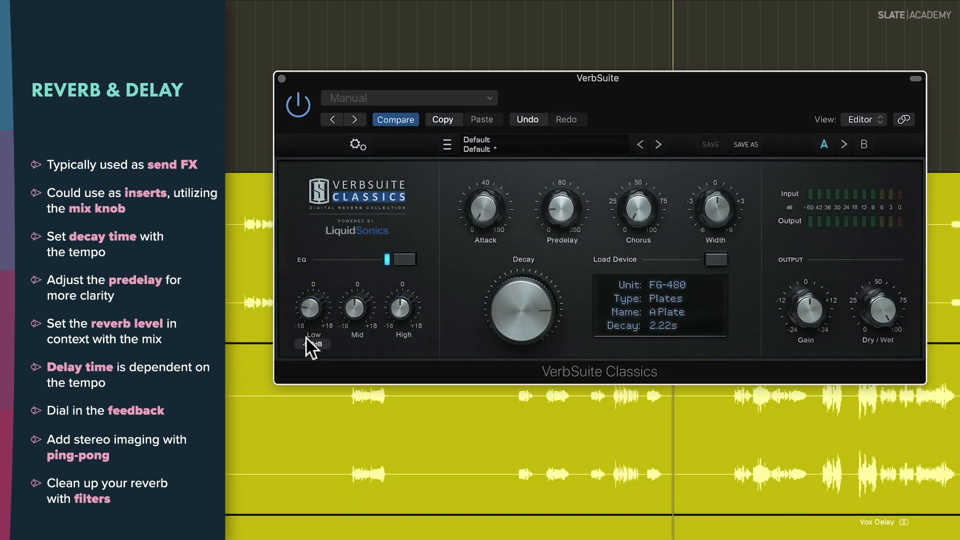
{"action": "left_click_drag", "start_coordinate": [363, 310], "coordinate": [365, 286]}
{"action": "mouse_move", "coordinate": [404, 283]}
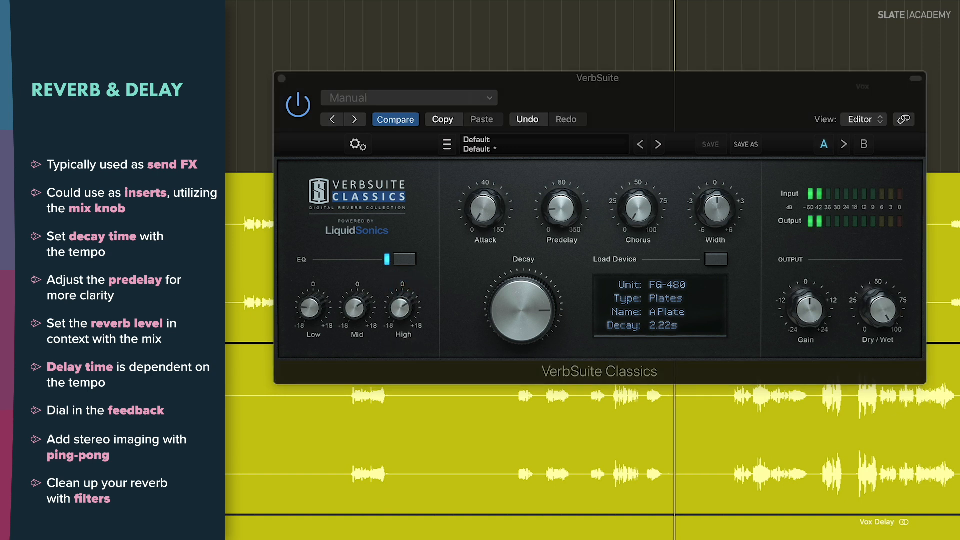
Step: Sweep VerbSuite's High, Mid and Low EQ gains during playback to hear their effect, settling the High band at 2.2 dB
{"action": "left_click_drag", "start_coordinate": [402, 307], "coordinate": [399, 409]}
{"action": "left_click_drag", "start_coordinate": [357, 309], "coordinate": [328, 449]}
{"action": "left_click_drag", "start_coordinate": [308, 308], "coordinate": [374, 238]}
{"action": "left_click_drag", "start_coordinate": [401, 304], "coordinate": [417, 218]}
{"action": "left_click_drag", "start_coordinate": [403, 292], "coordinate": [401, 304]}
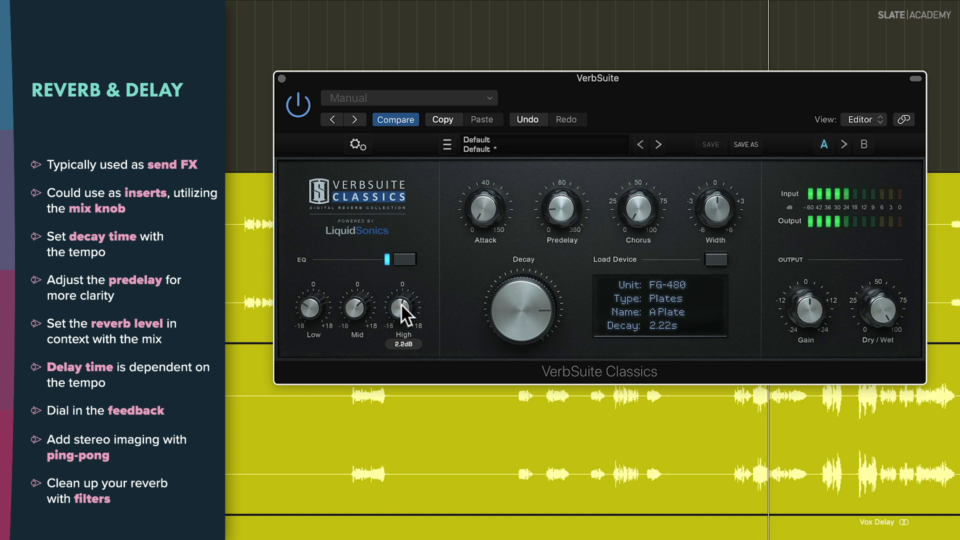